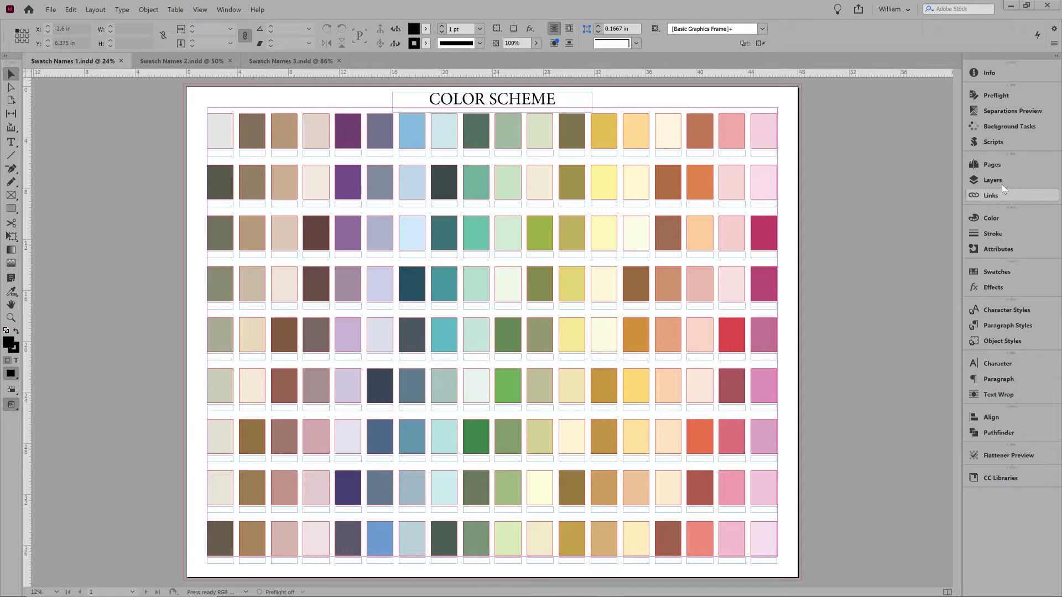
Hide Layer 1 and the Color patches layer to isolate the empty label frames on the Text labels layer
click(1015, 178)
click(825, 199)
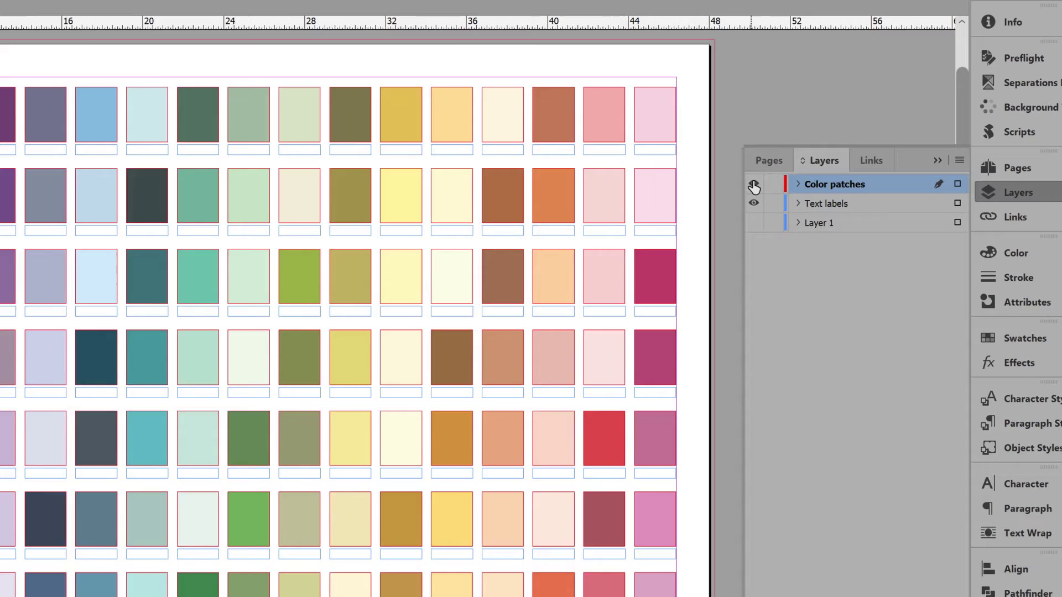
click(754, 186)
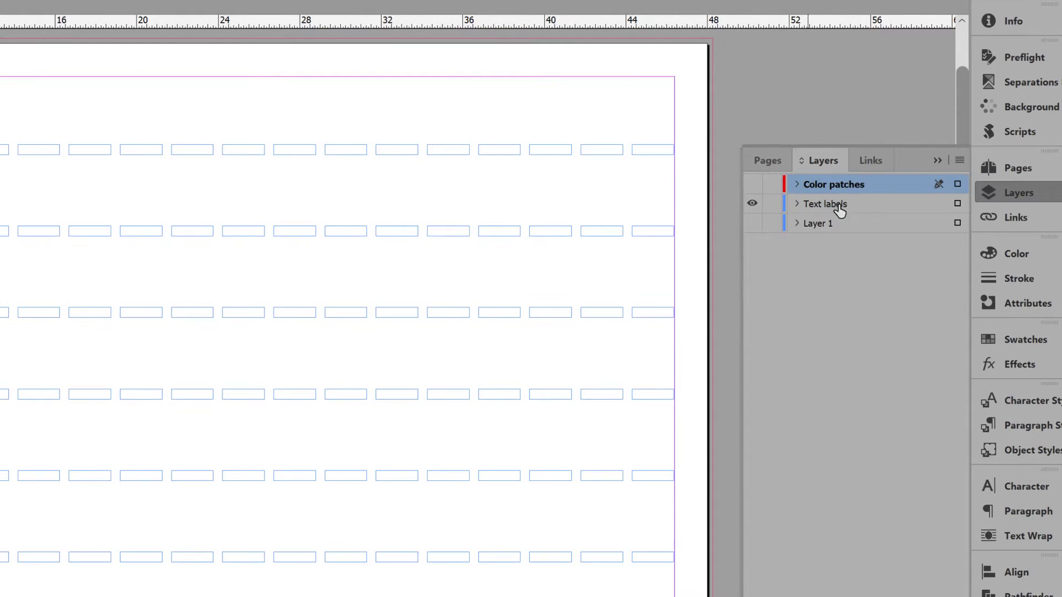
click(890, 203)
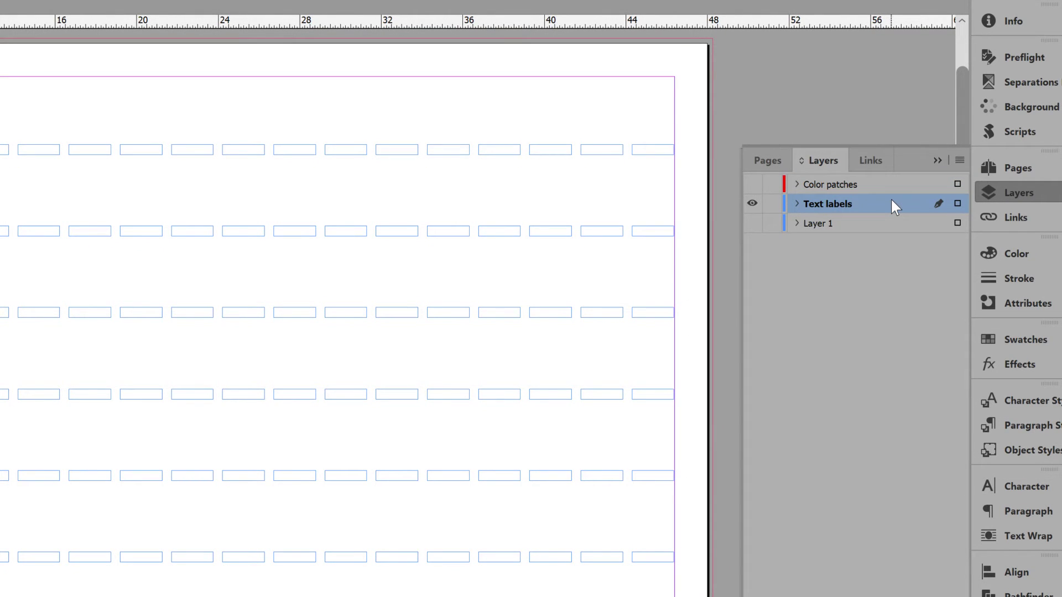
Isolate the Color patches layer by hiding Text labels, and then show the Text labels layer again
click(753, 205)
click(752, 185)
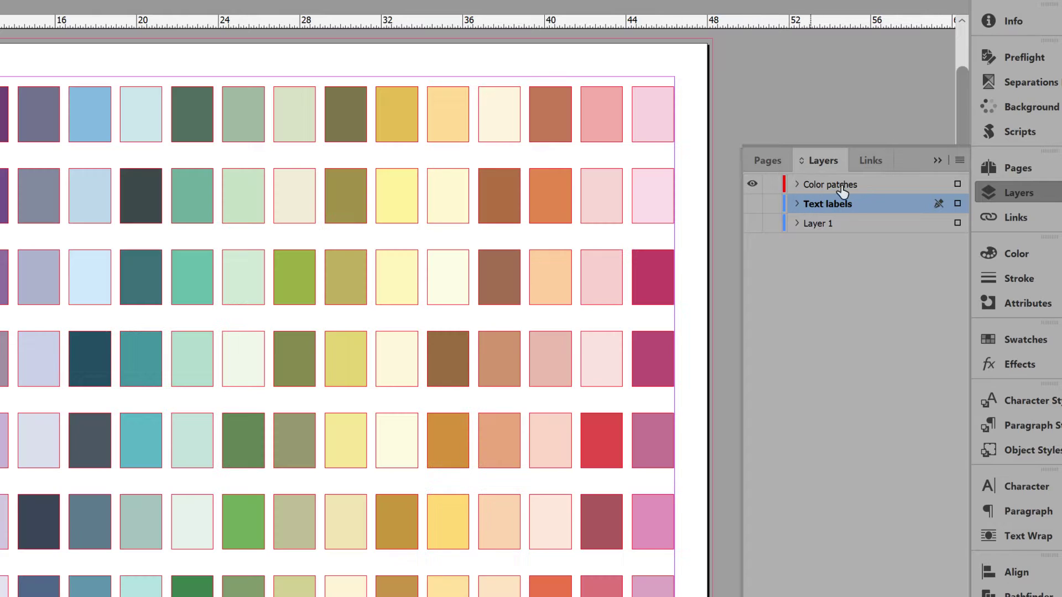
click(891, 188)
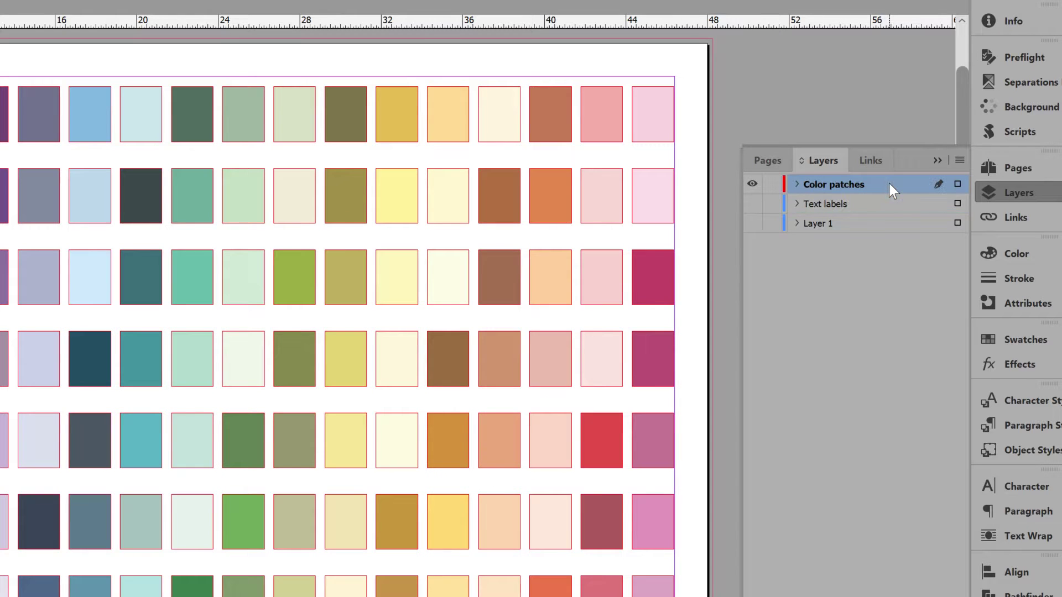
click(752, 204)
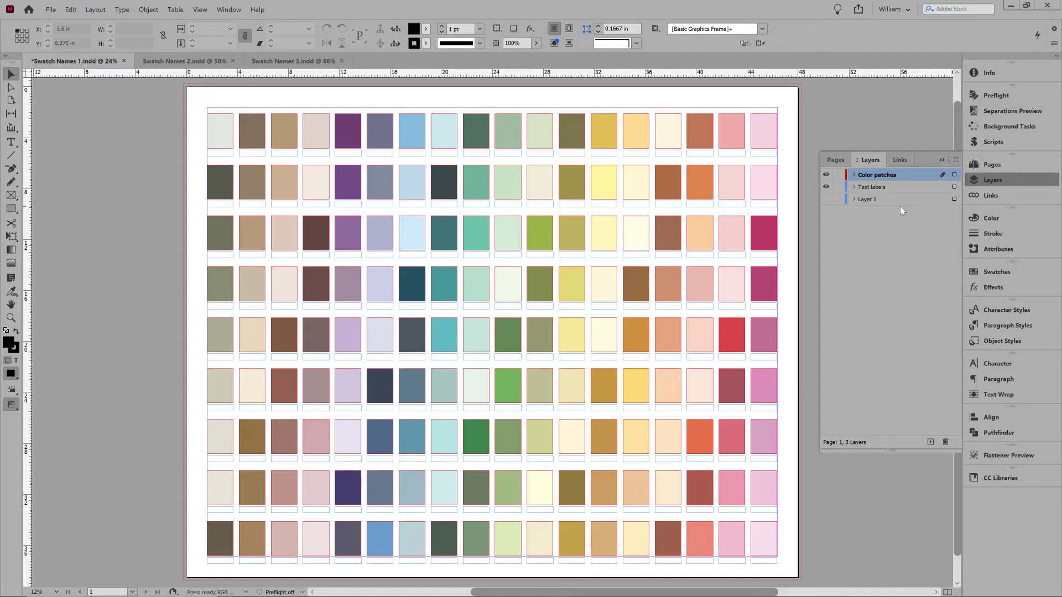
Show Layer 1 again and check which layer holds the COLOR SCHEME title
click(825, 201)
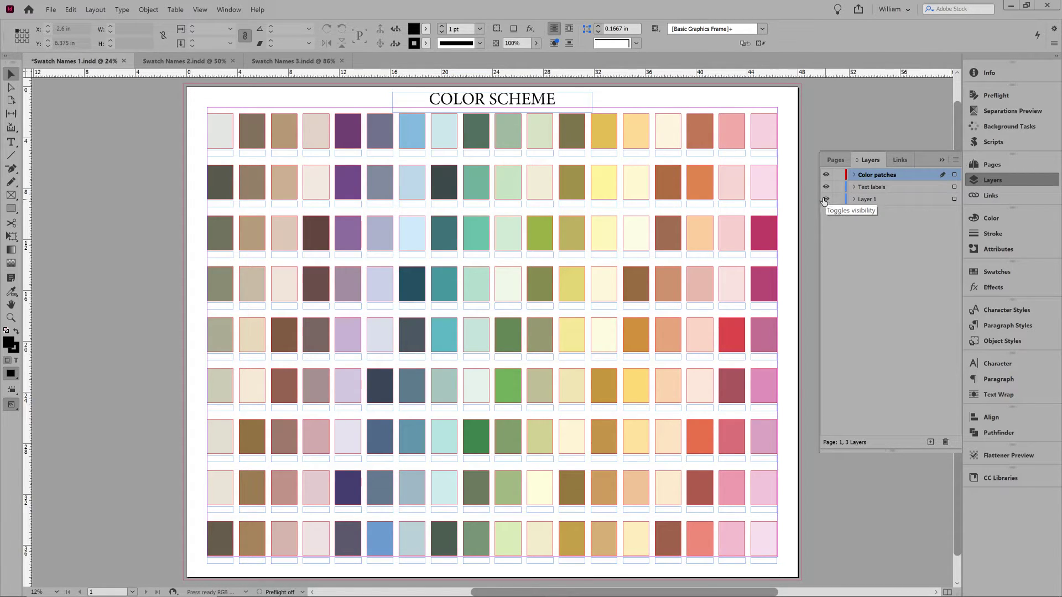
click(588, 99)
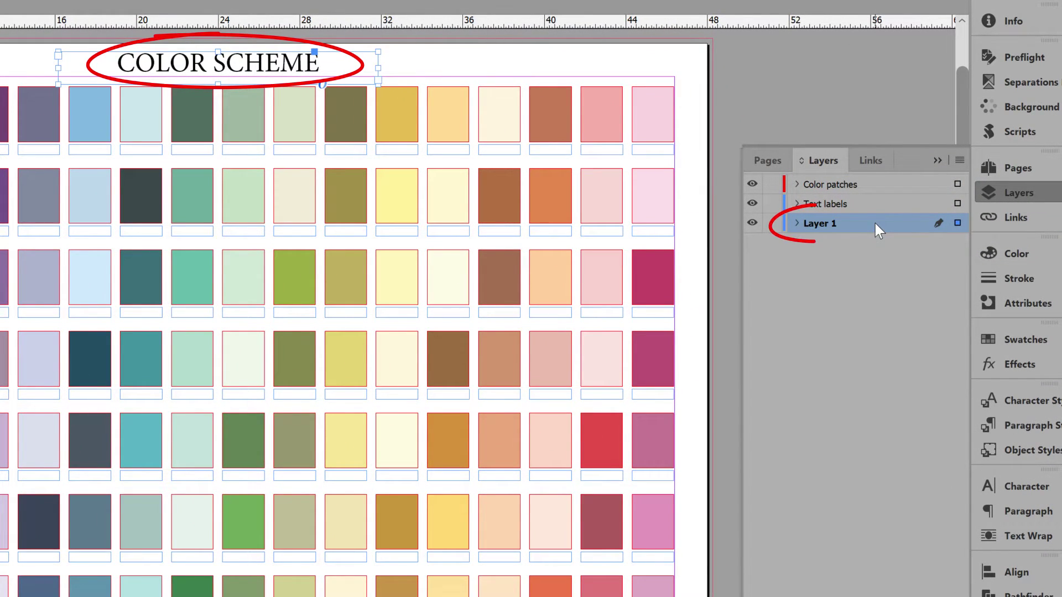
click(791, 85)
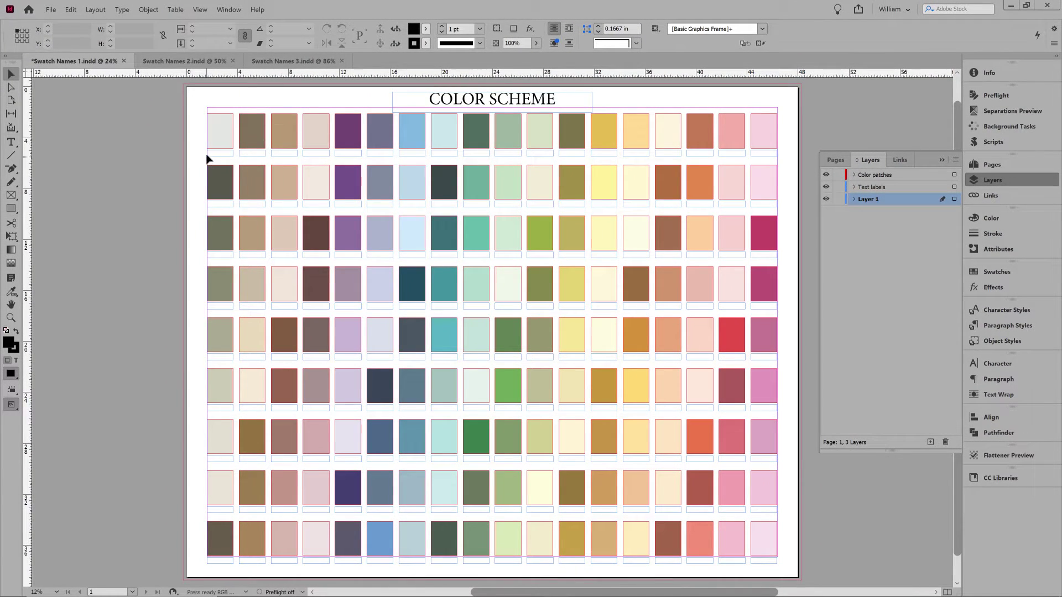
Enter the sample "Some text" in the label frame below the first color patch and check the paragraph styles
click(198, 153)
double_click(213, 157)
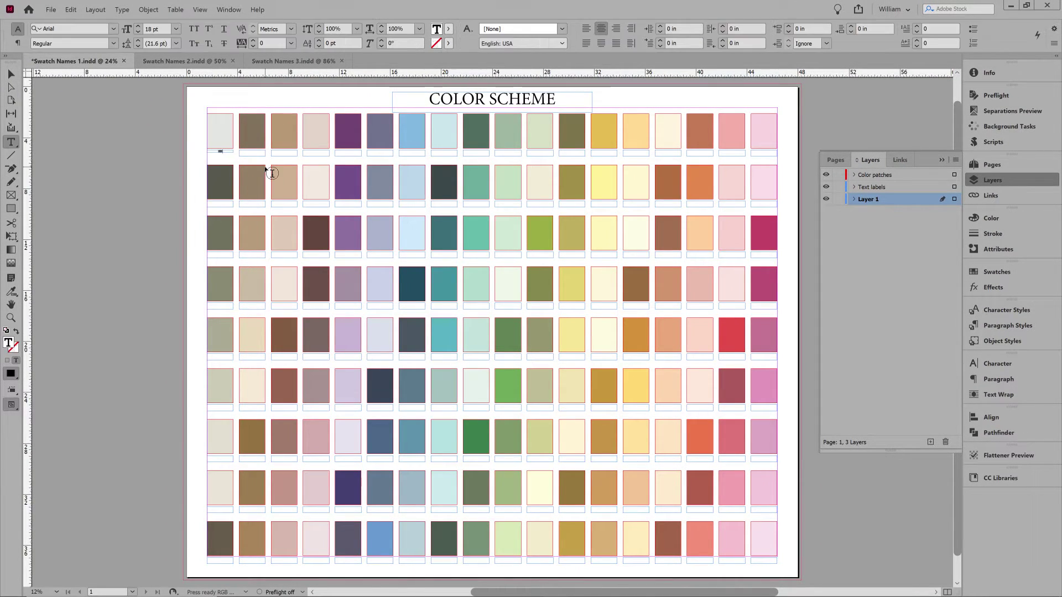
key(Escape)
key(ctrl+=)
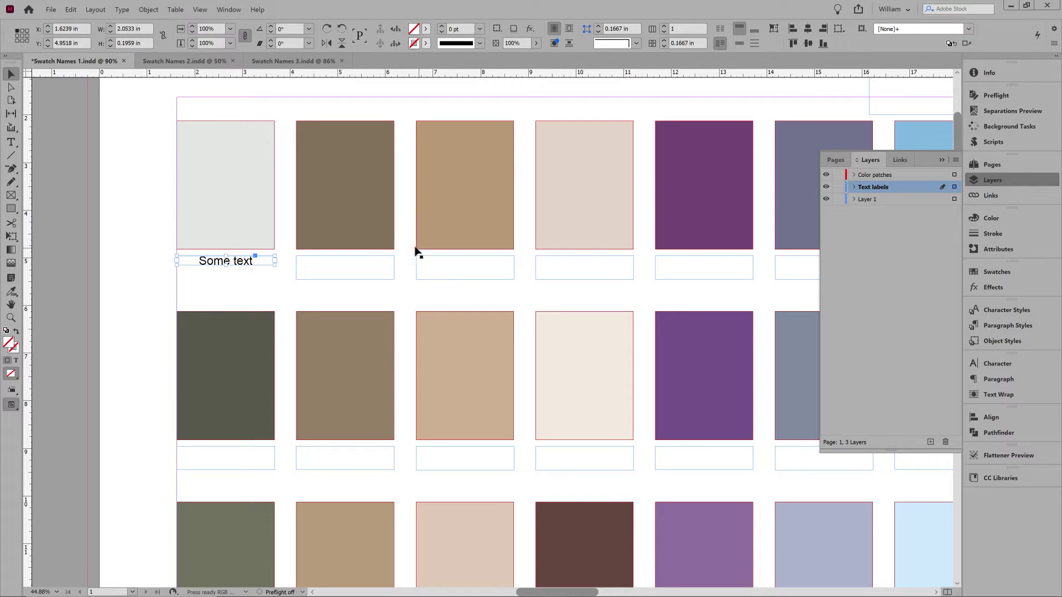
key(ctrl+0)
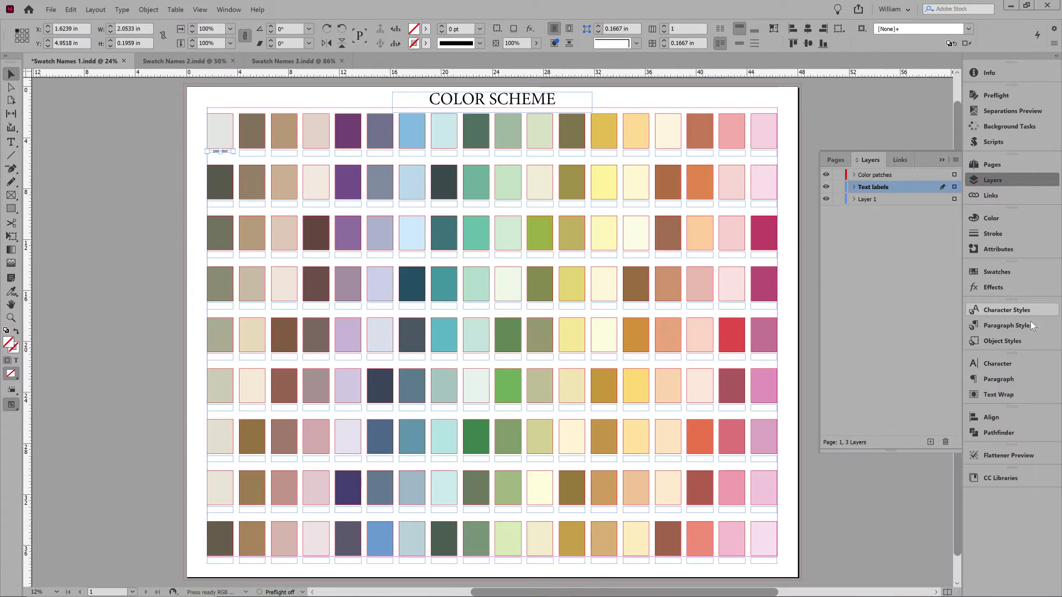
click(1032, 321)
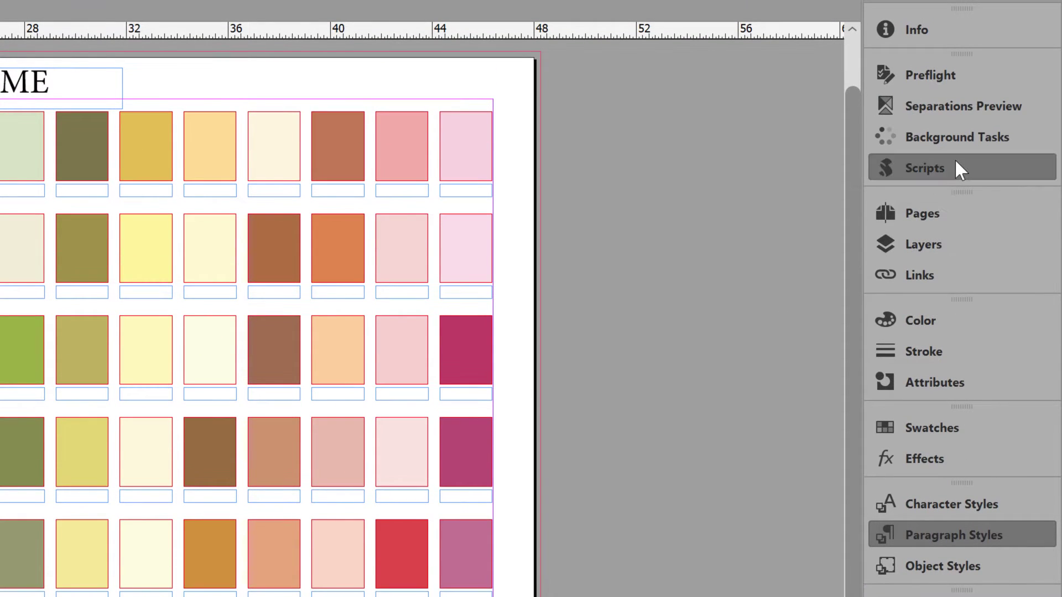
Run the Swatch Names.jsx script with Color patches as the rectangles layer and Text labels as the text layer
click(954, 160)
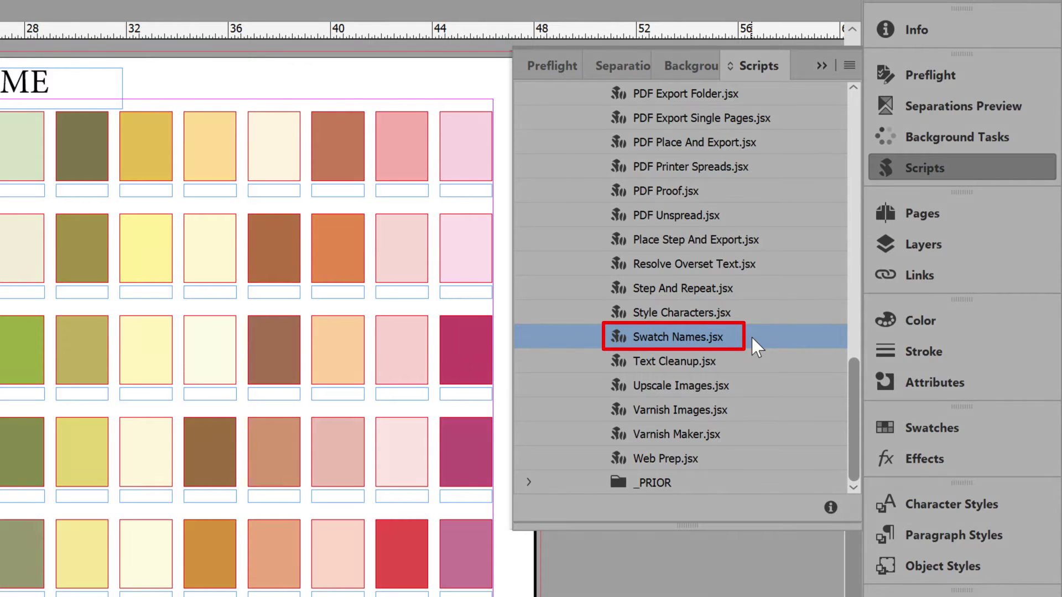
double_click(674, 334)
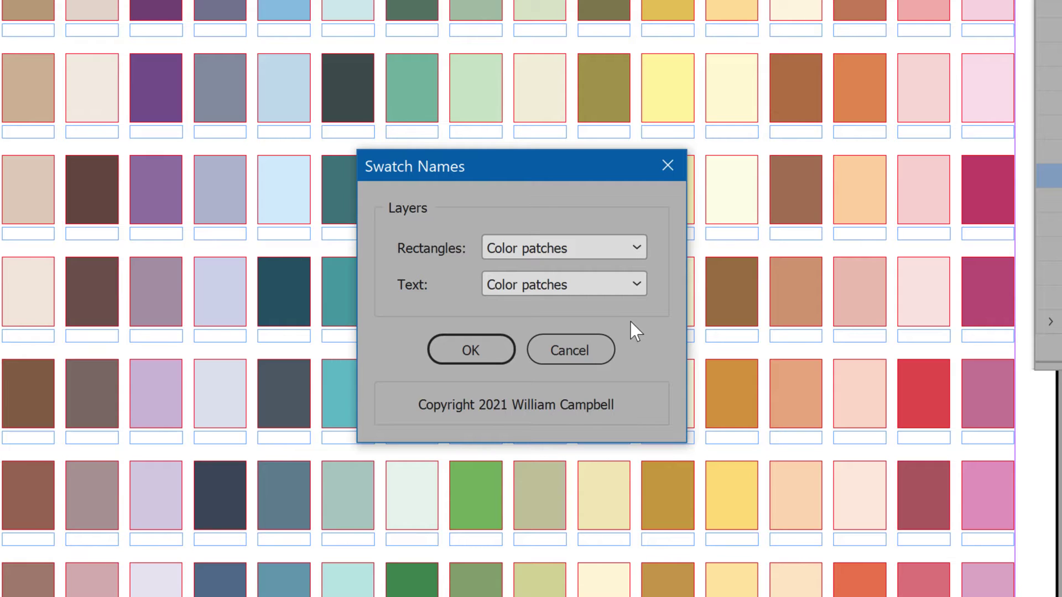
click(636, 238)
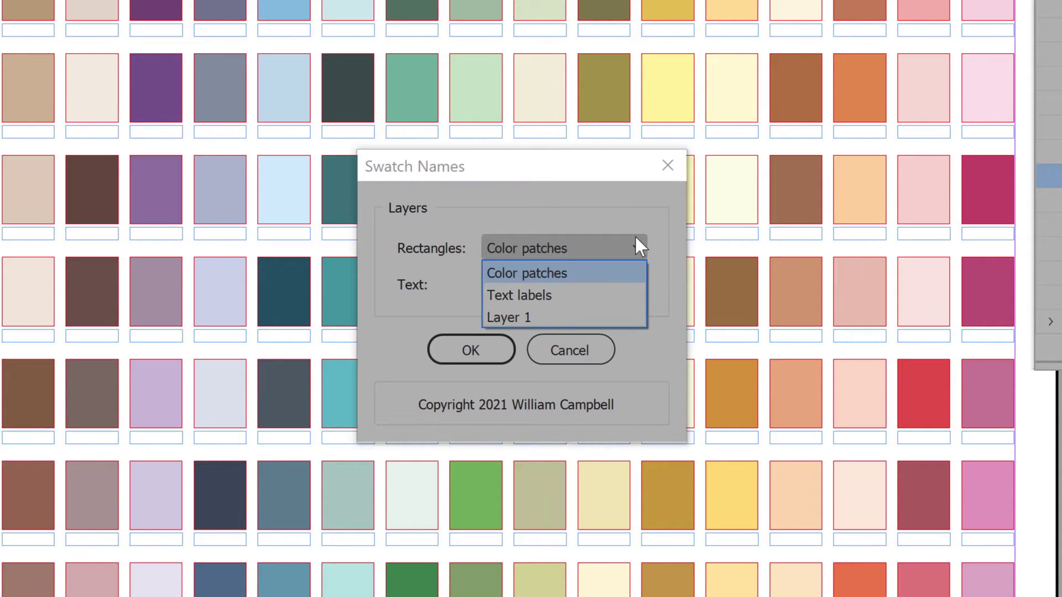
click(632, 269)
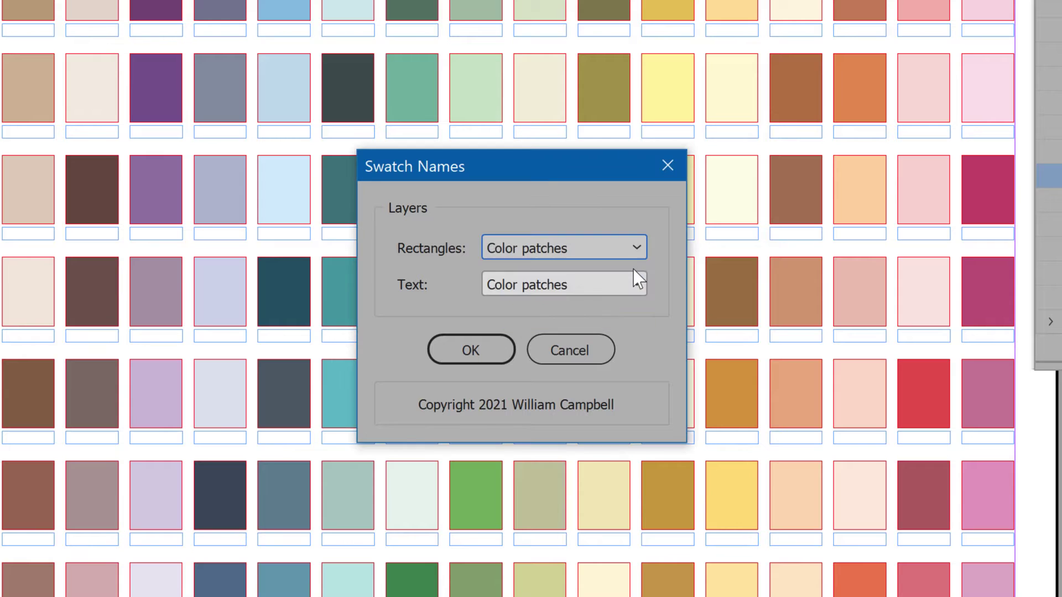
click(642, 285)
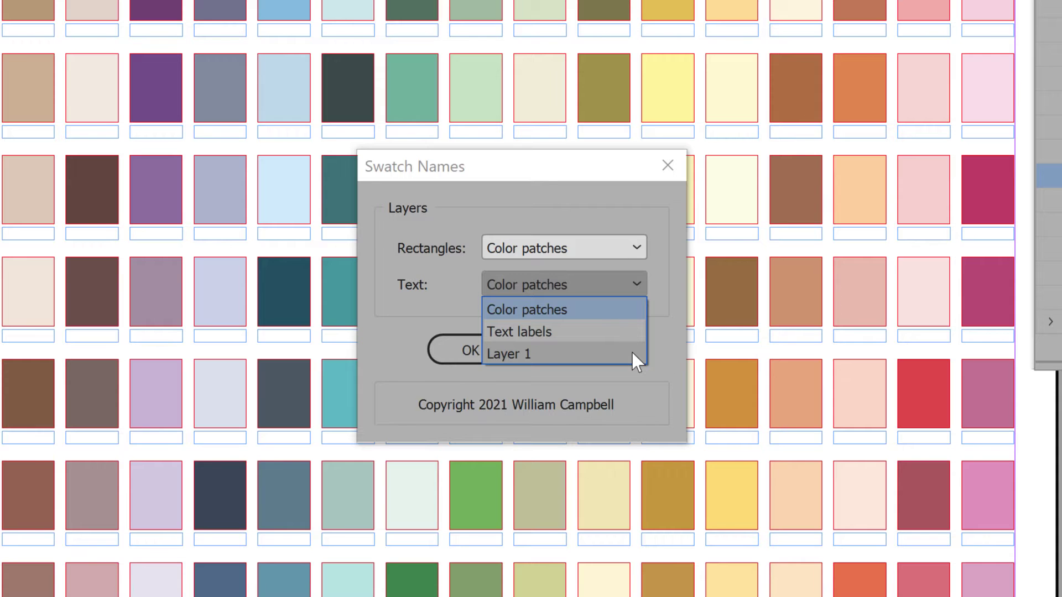
click(636, 330)
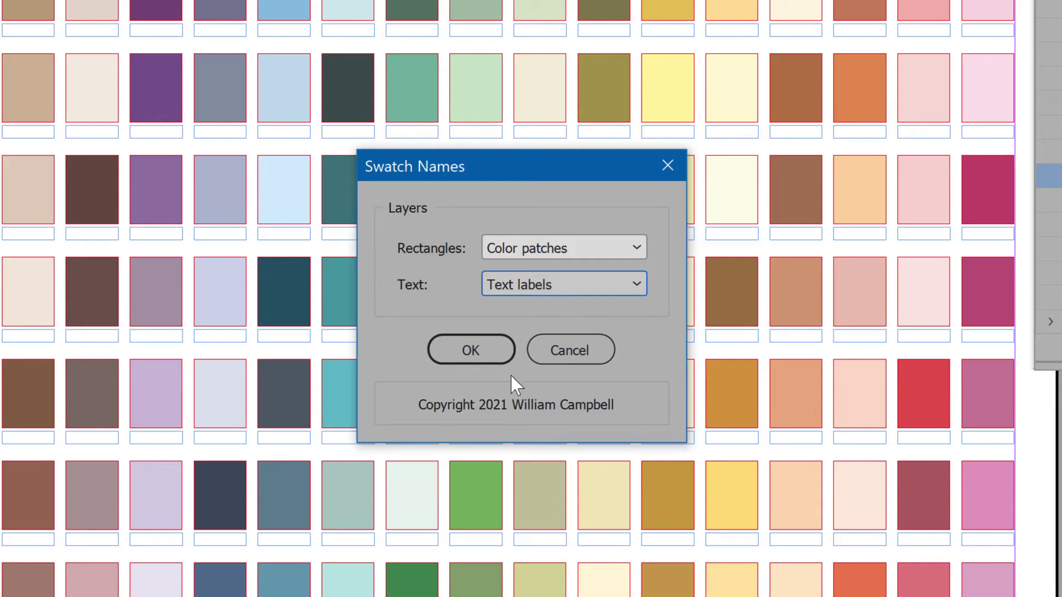
click(487, 359)
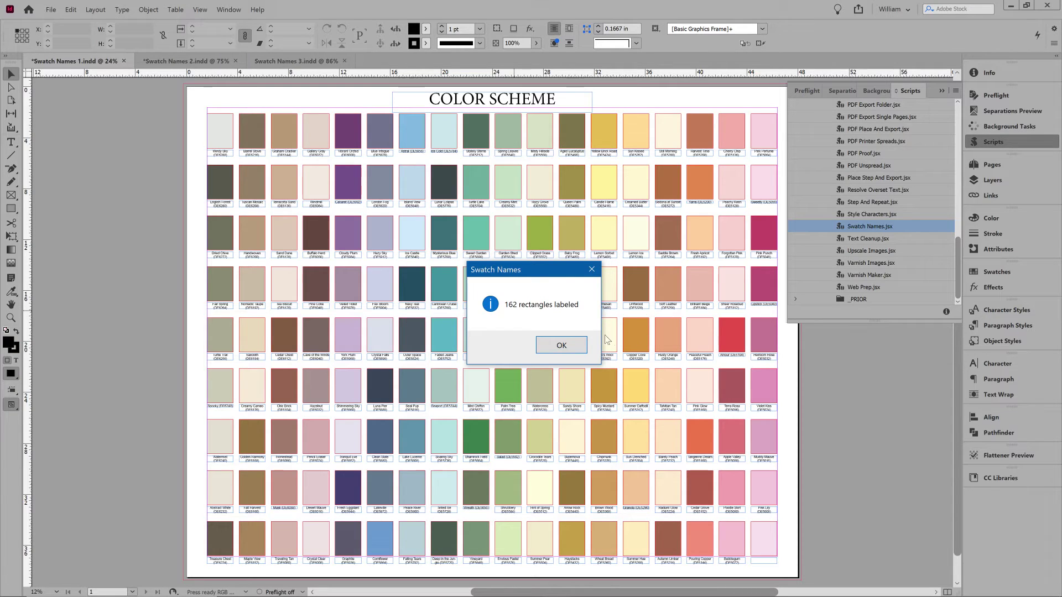
click(570, 344)
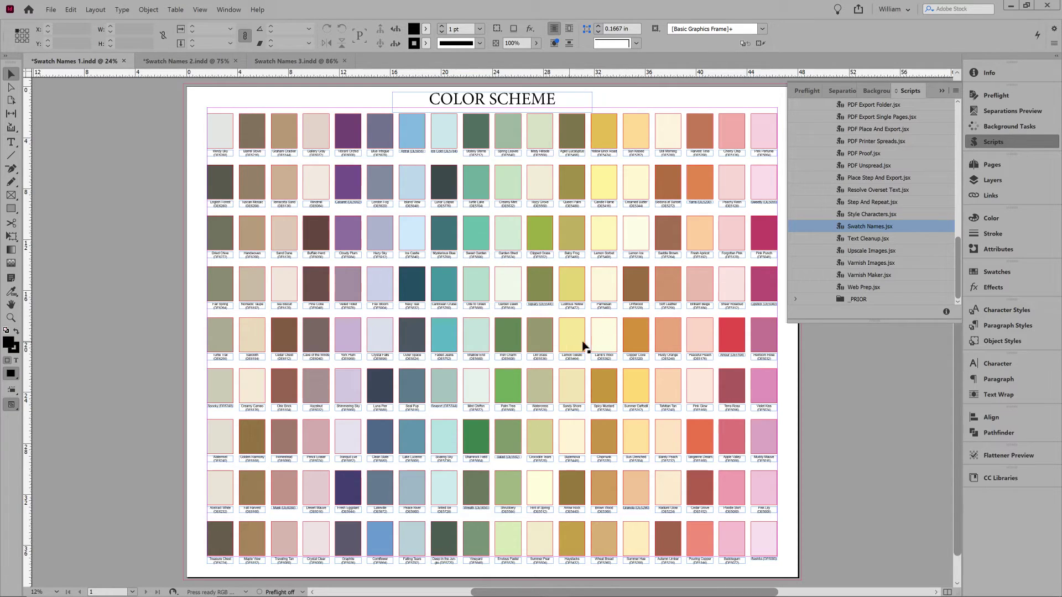
Compare the labels of the Ode to Green, Dill Grass and Shallow End patches with their fill names in a floating Swatches panel
click(987, 142)
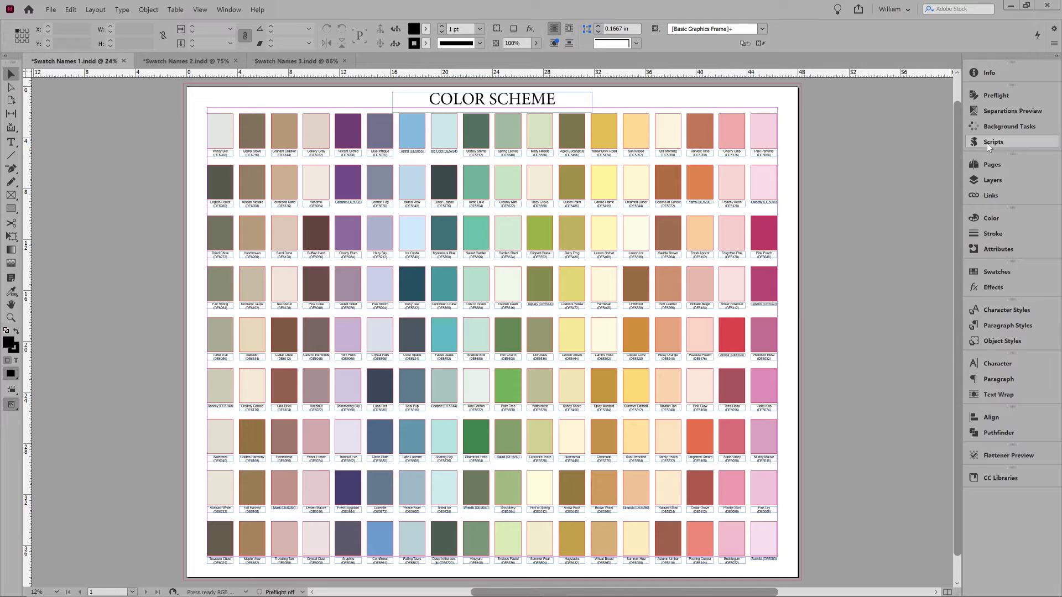
click(980, 274)
drag(832, 267, 503, 232)
key(ctrl+1)
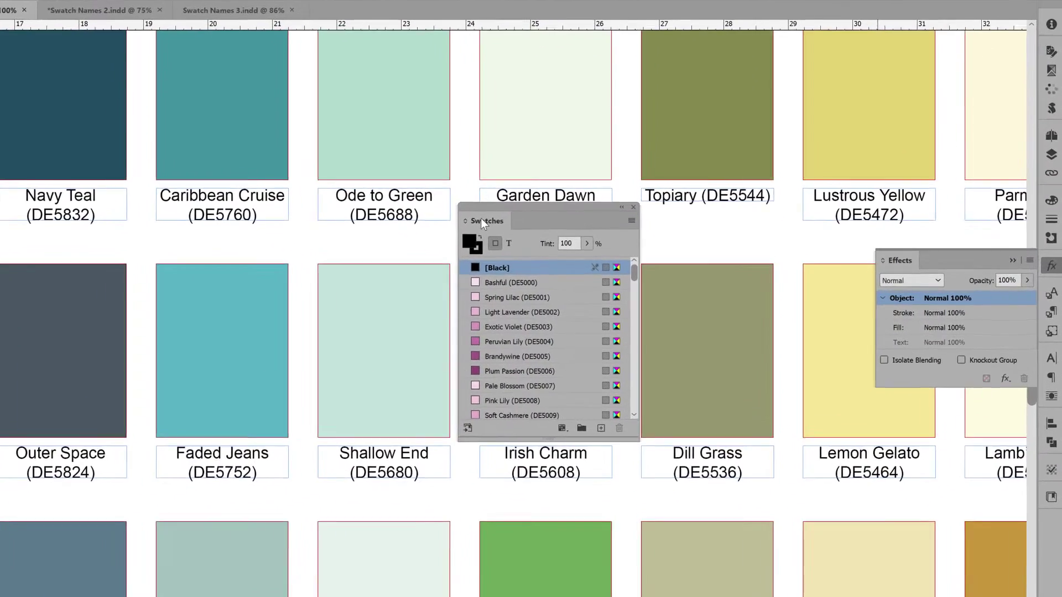
click(330, 138)
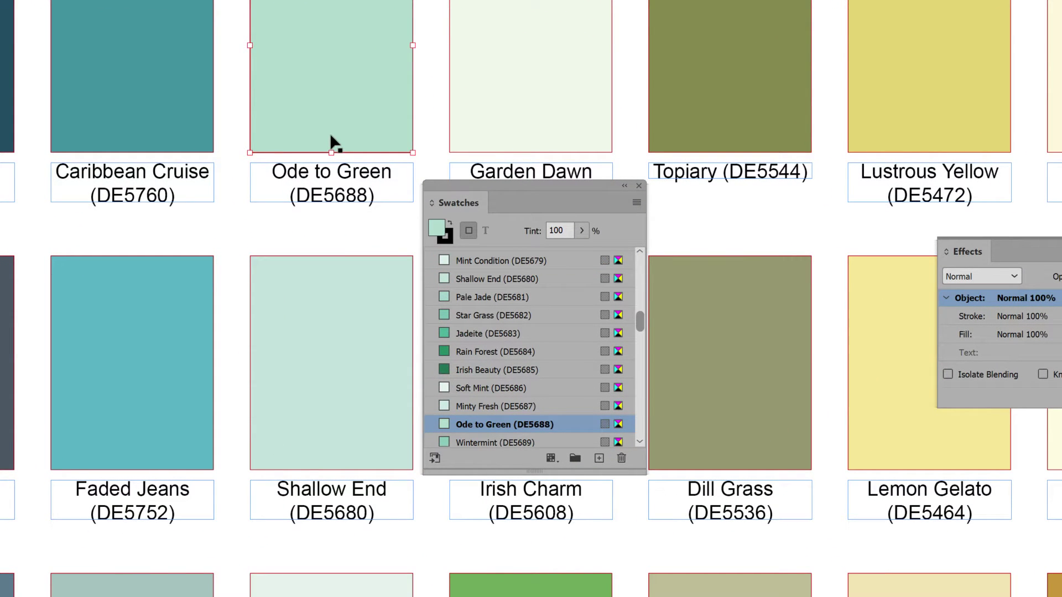
click(710, 347)
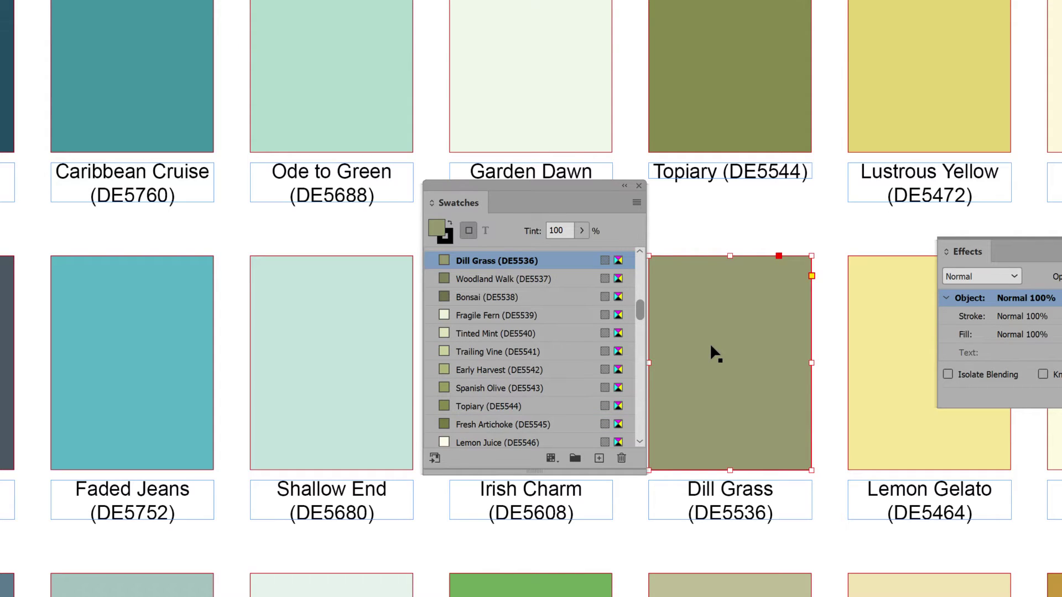
click(364, 335)
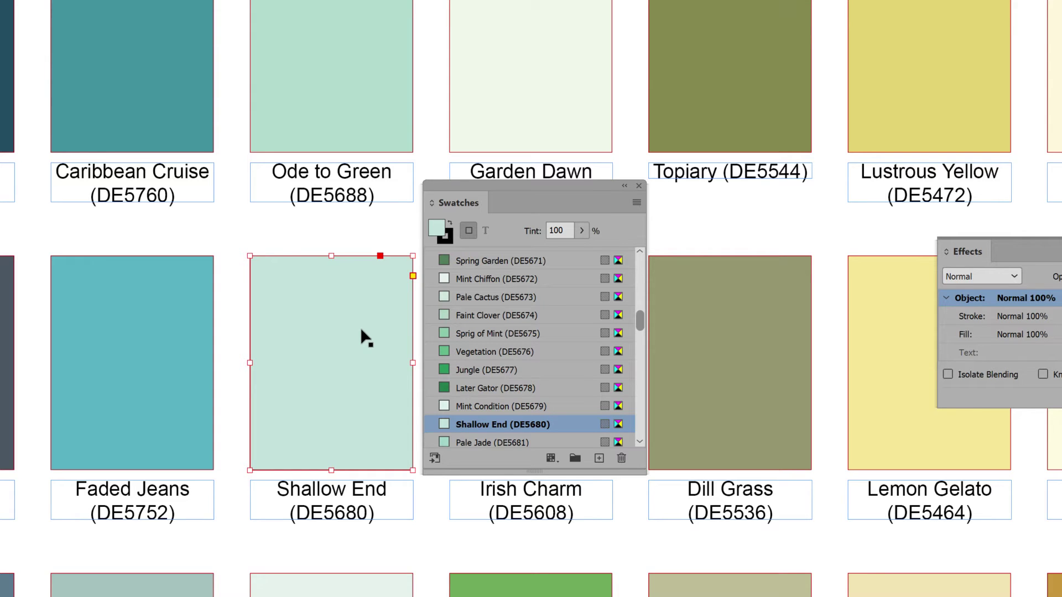
Recolor the Ode to Green patch with Golden Harmony (DE6168) and the Dill Grass patch with Palace Purple (DE5993)
click(360, 114)
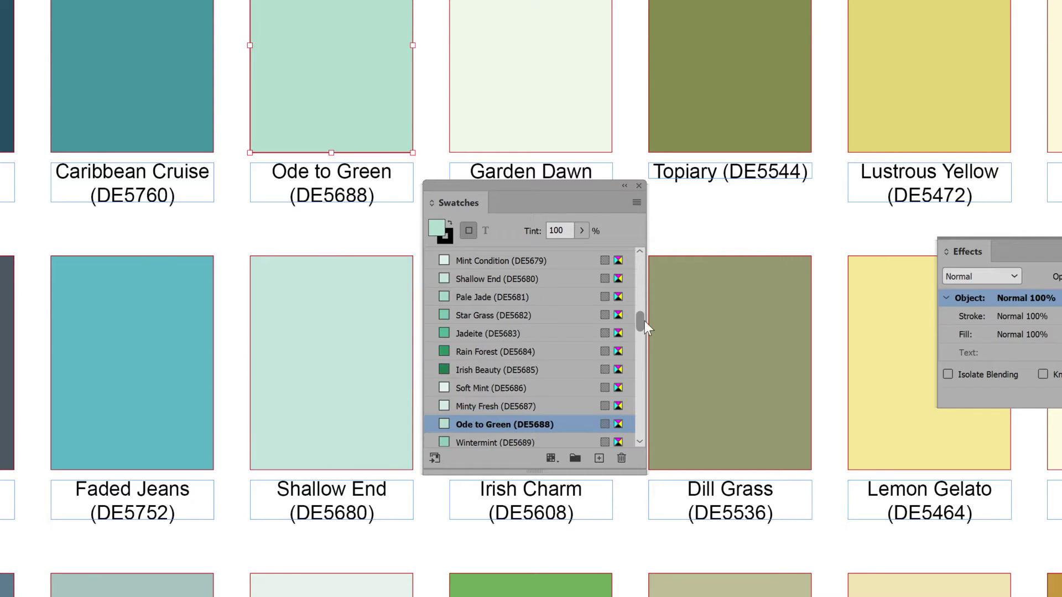
drag(640, 321, 579, 307)
click(537, 388)
click(715, 377)
click(553, 278)
Recolor the Shallow End patch with the Vintage Red (DET427) swatch
click(382, 358)
drag(640, 323, 640, 398)
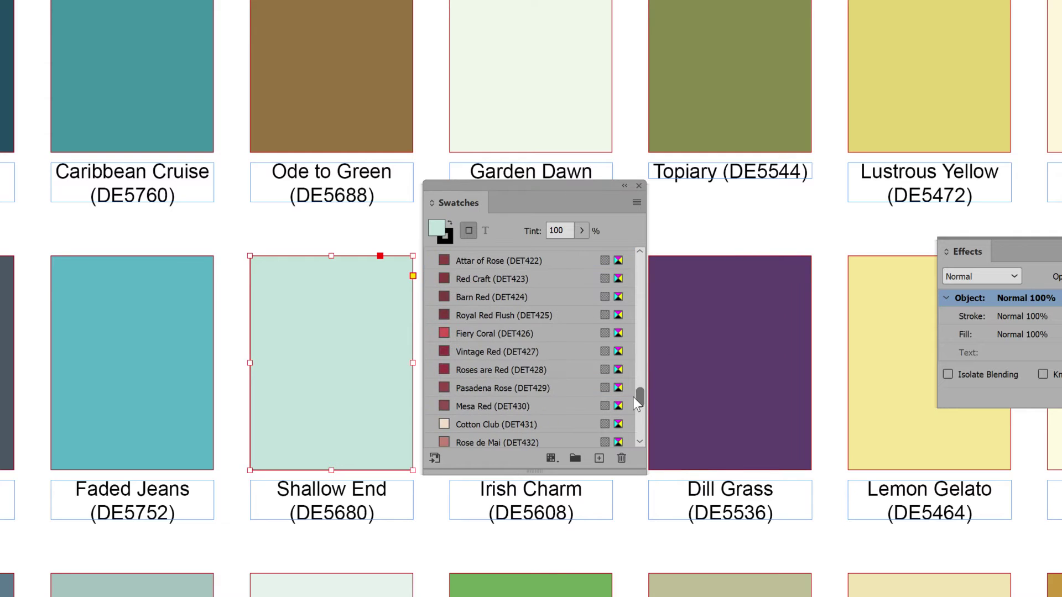
click(537, 351)
Rerun the Swatch Names.jsx script on the Color patches and Text labels layers to refresh the labels of the recolored patches
key(ctrl+alt+F11)
double_click(998, 190)
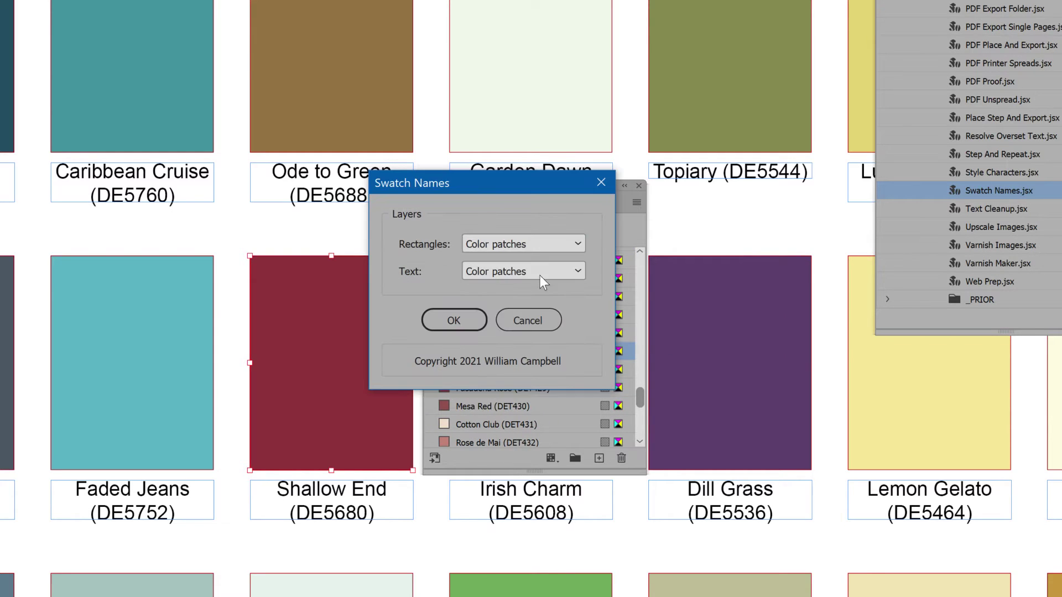
click(539, 275)
click(531, 288)
click(476, 317)
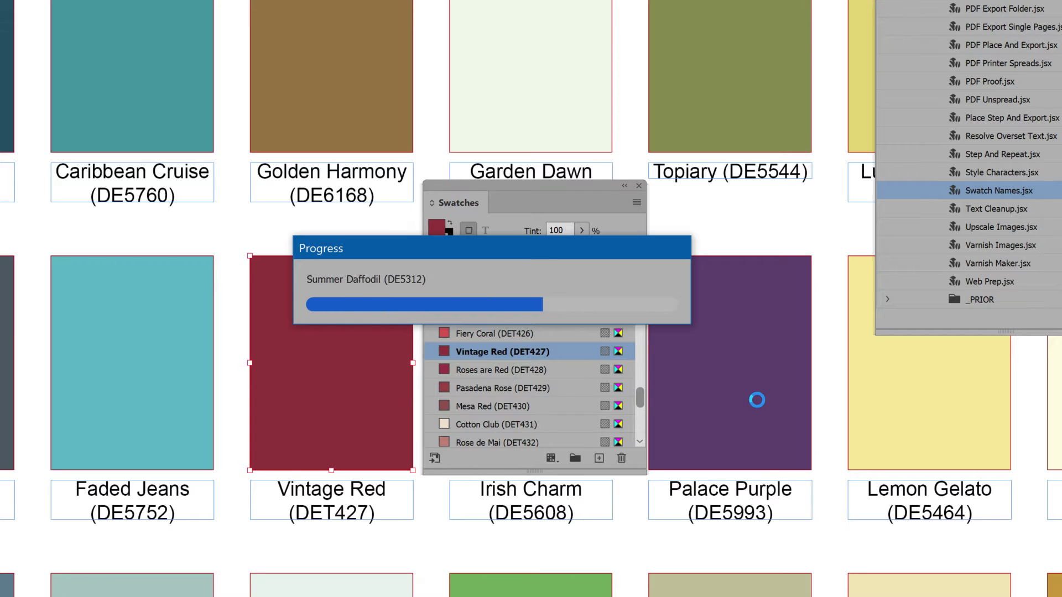
click(543, 370)
Check the labels of the three recolored patches against their fill names in the swatch list
click(380, 121)
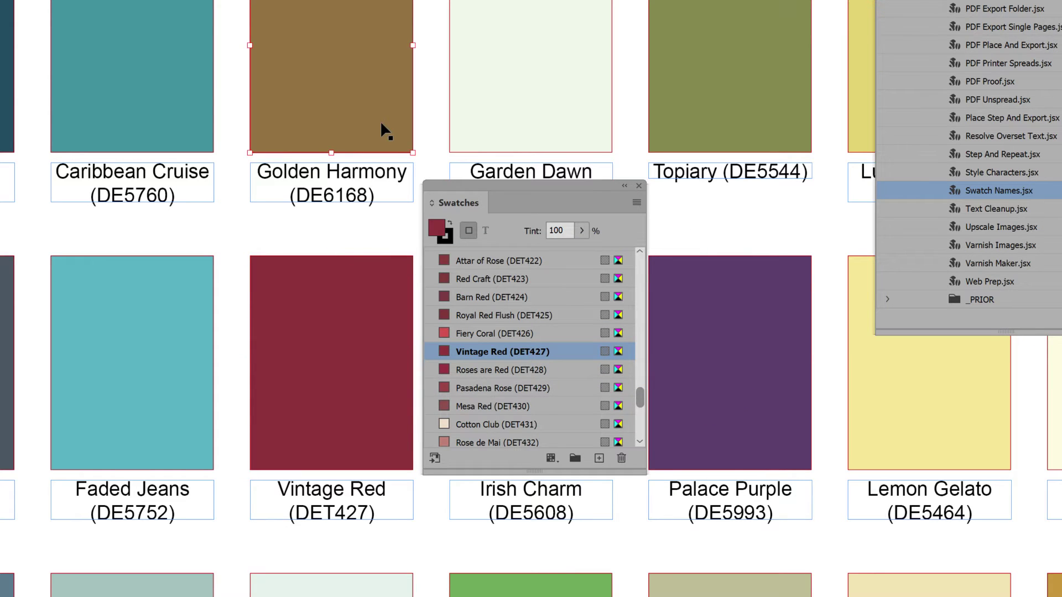
click(356, 373)
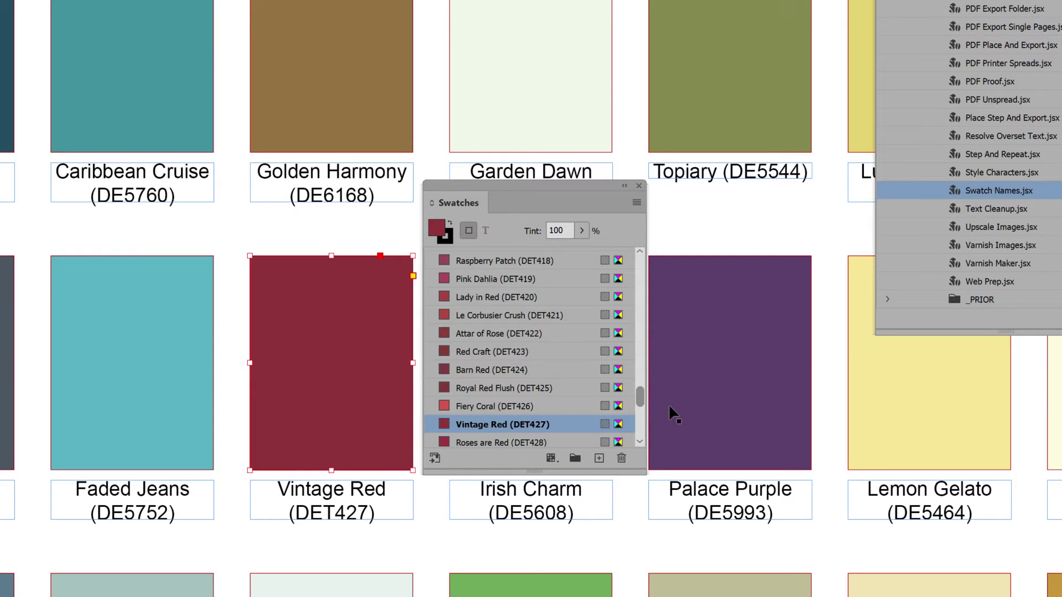
click(722, 404)
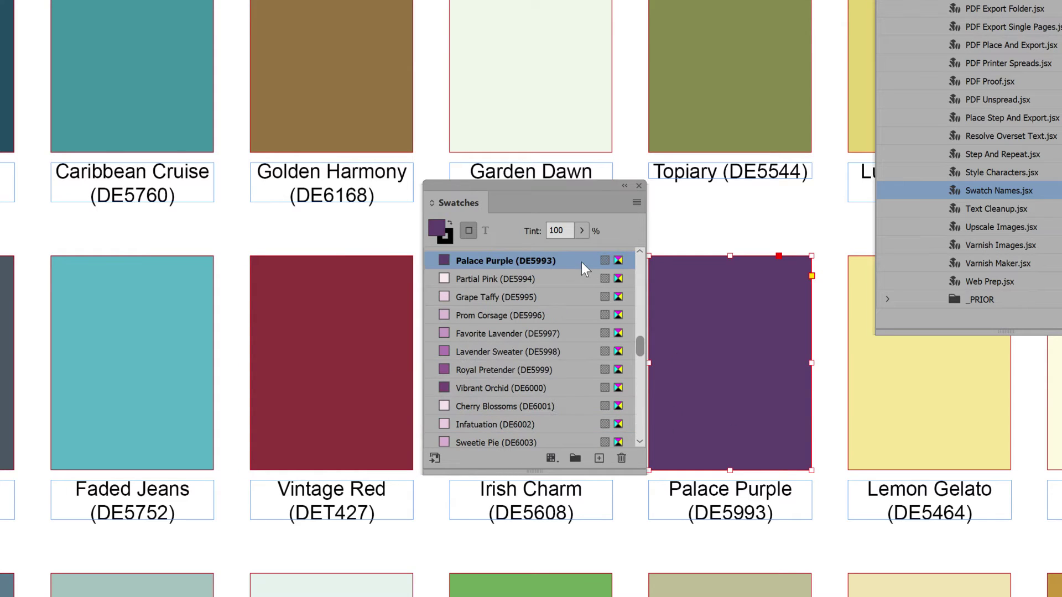
mouse_move(582, 262)
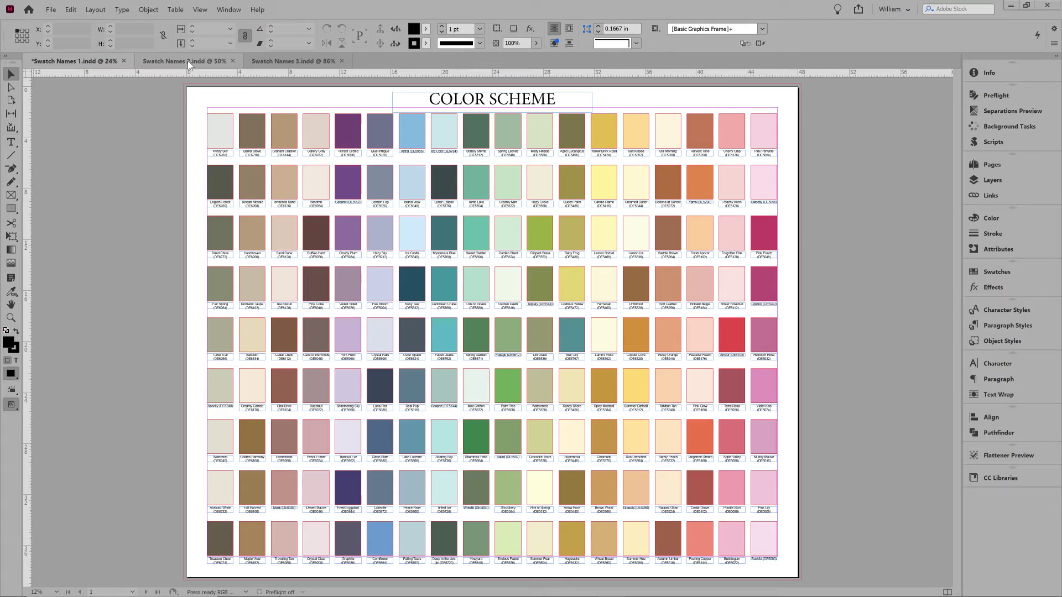
Switch to the Swatch Names 2.indd document
click(187, 61)
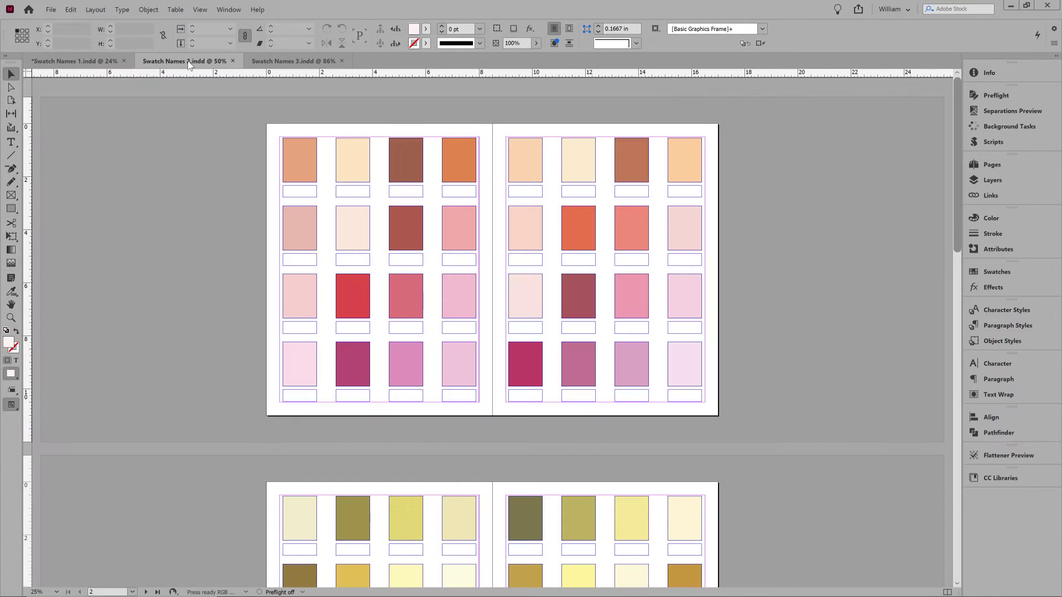
Run the Swatch Names.jsx script with Layer 1 for both rectangles and text to label the patches on all spreads
key(alt+Page_Down)
key(alt+Page_Down)
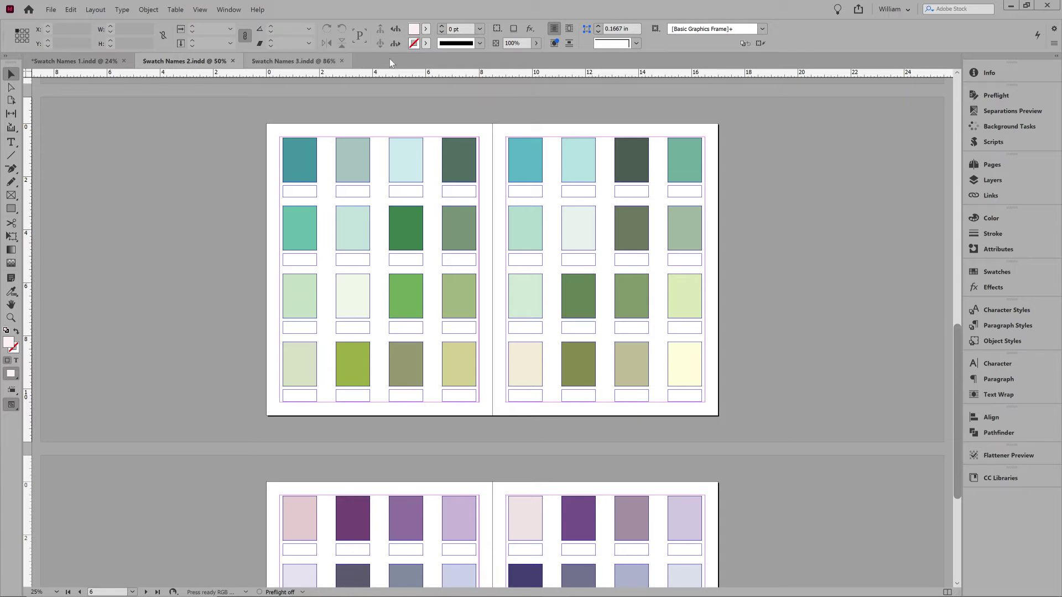
click(997, 182)
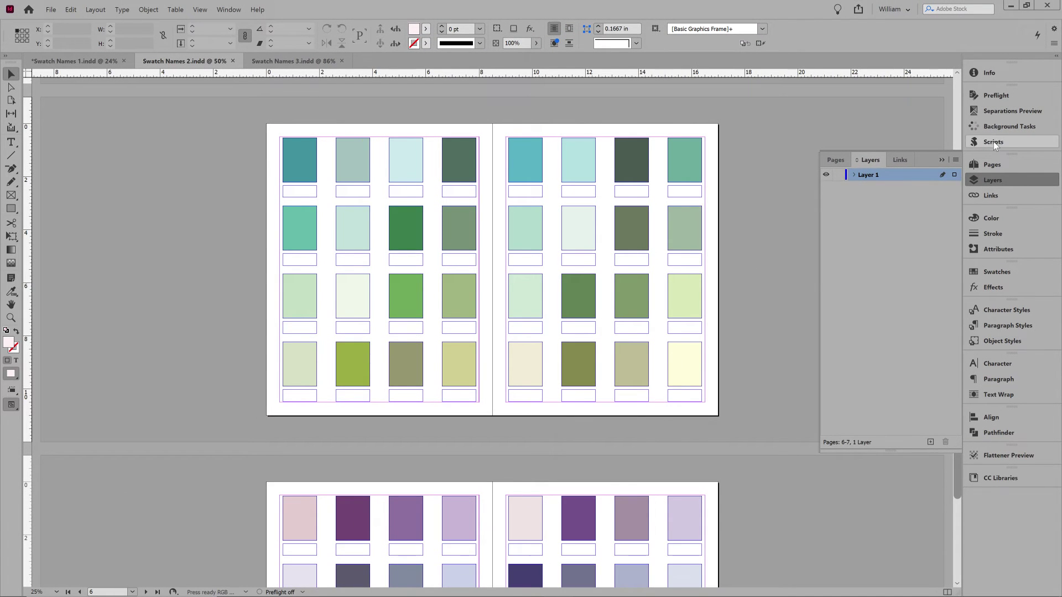
click(993, 141)
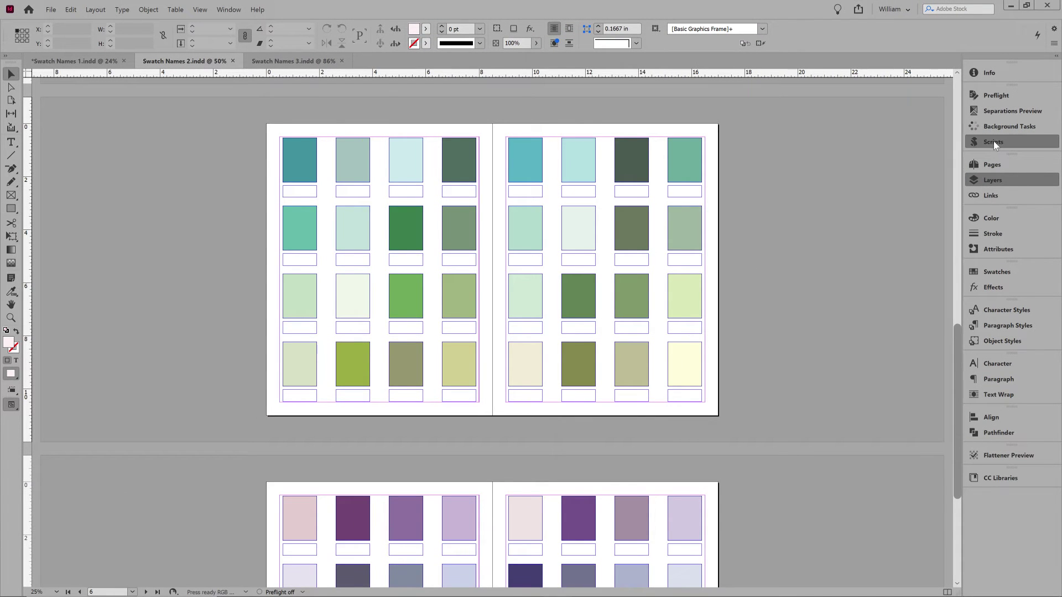
double_click(798, 226)
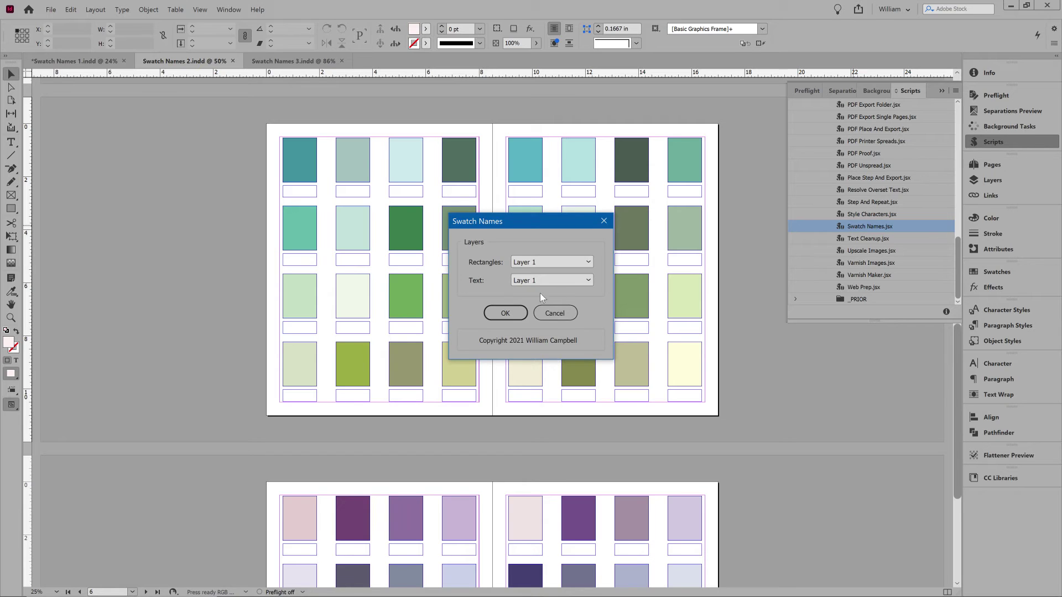
click(505, 313)
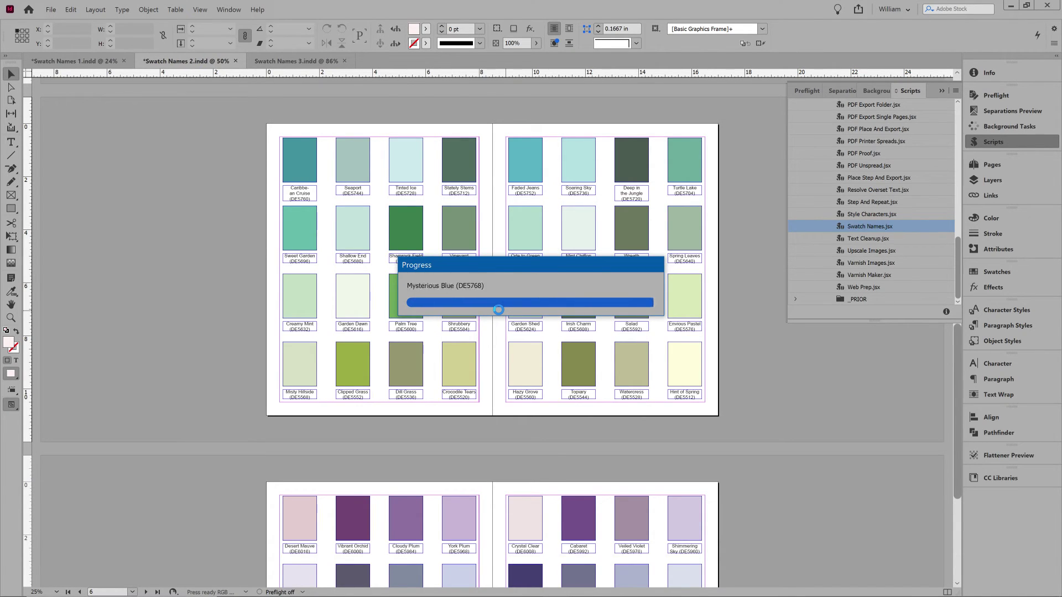
click(561, 346)
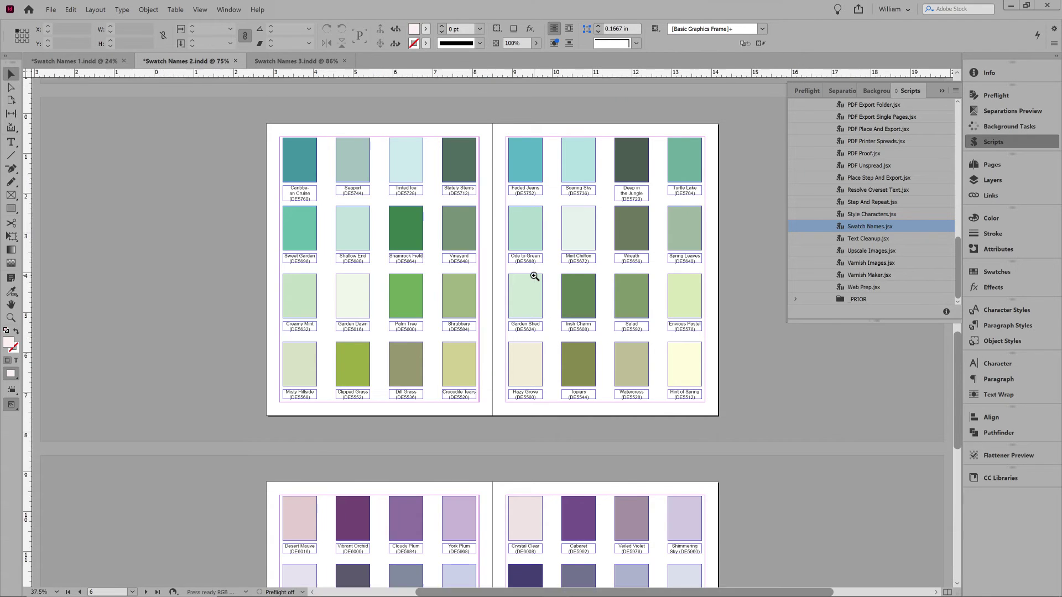
Check the Vineyard and Shamrock Field patch labels against their fill swatches, and review the labels on the earlier spreads
key(ctrl+=)
key(ctrl+=)
drag(858, 250, 481, 213)
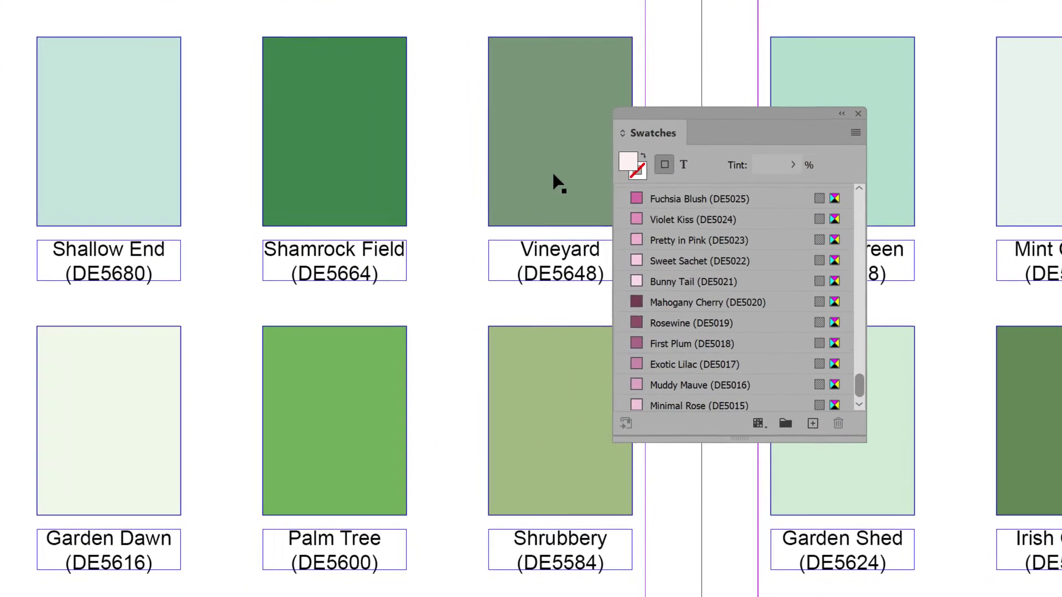
click(453, 234)
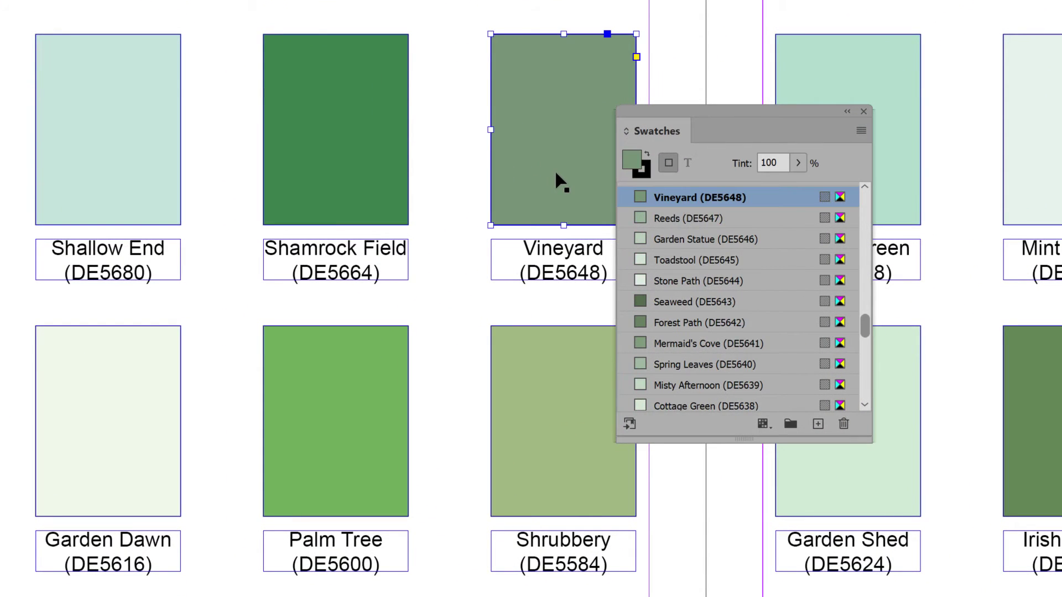
click(325, 172)
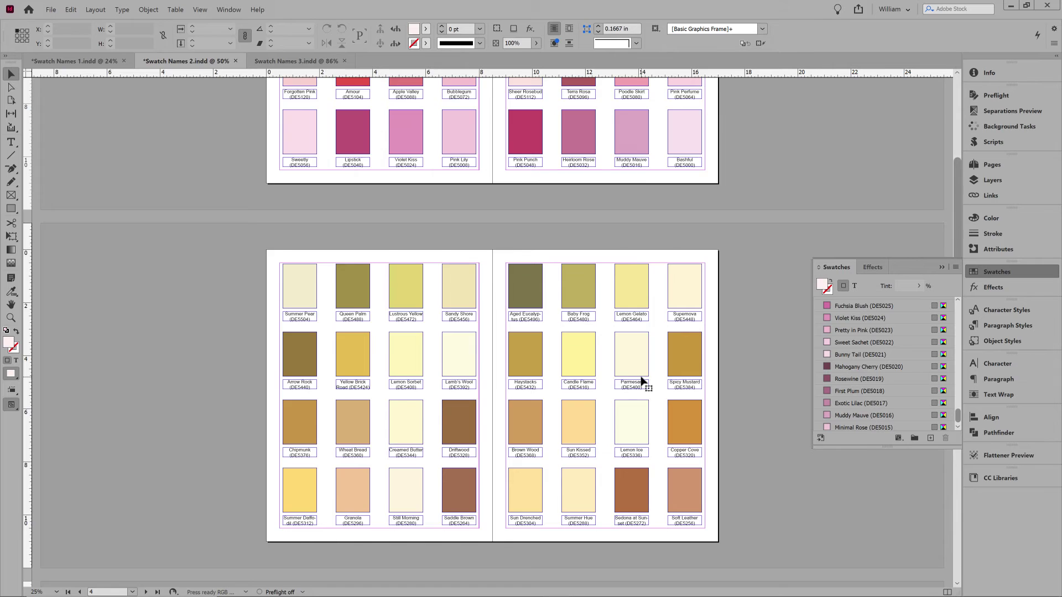
scroll(641, 380, up, 4)
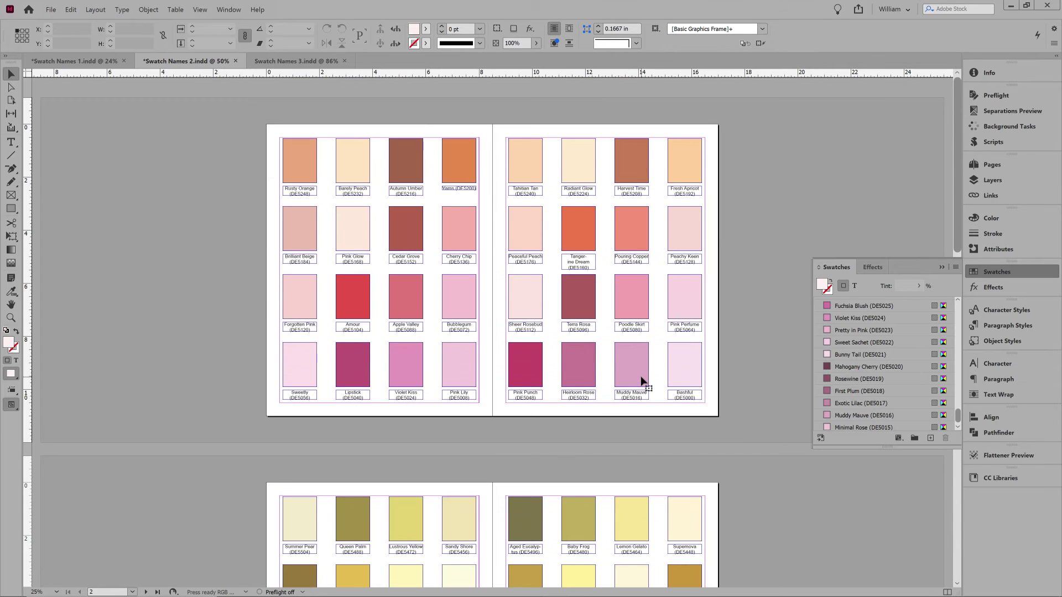
In the Swatch Names 3.indd document, run the Swatch Names.jsx script with rectangles on the Colors layer and text on the Names layer
click(293, 62)
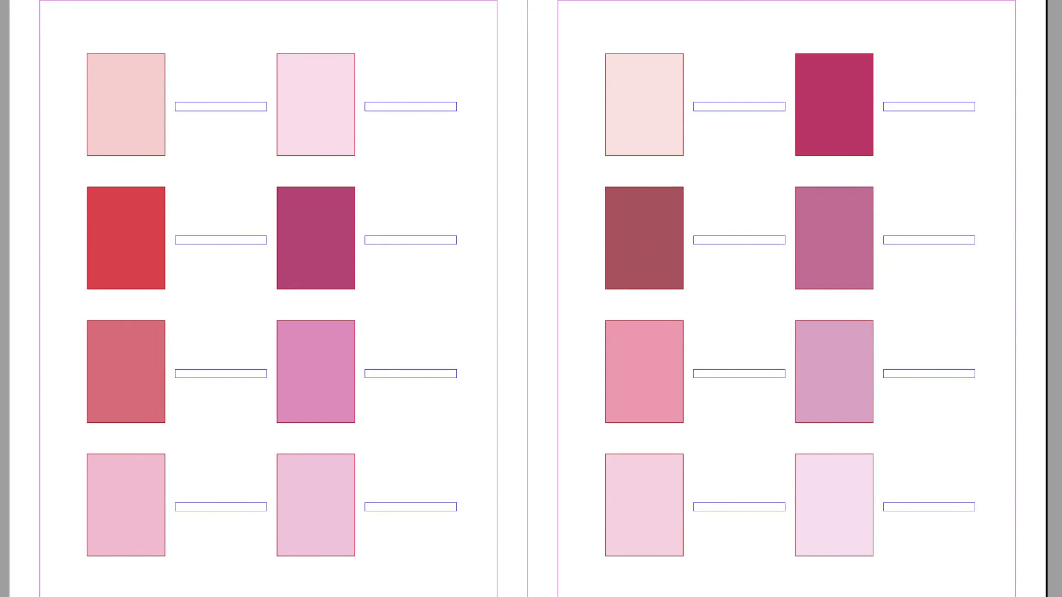
key(ctrl+alt+F11)
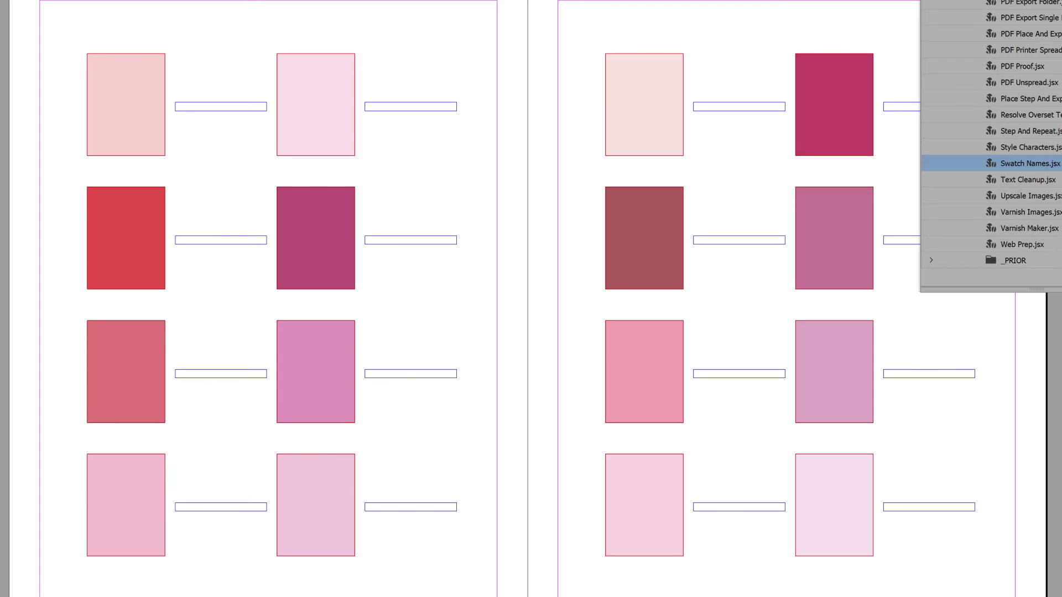
double_click(1022, 162)
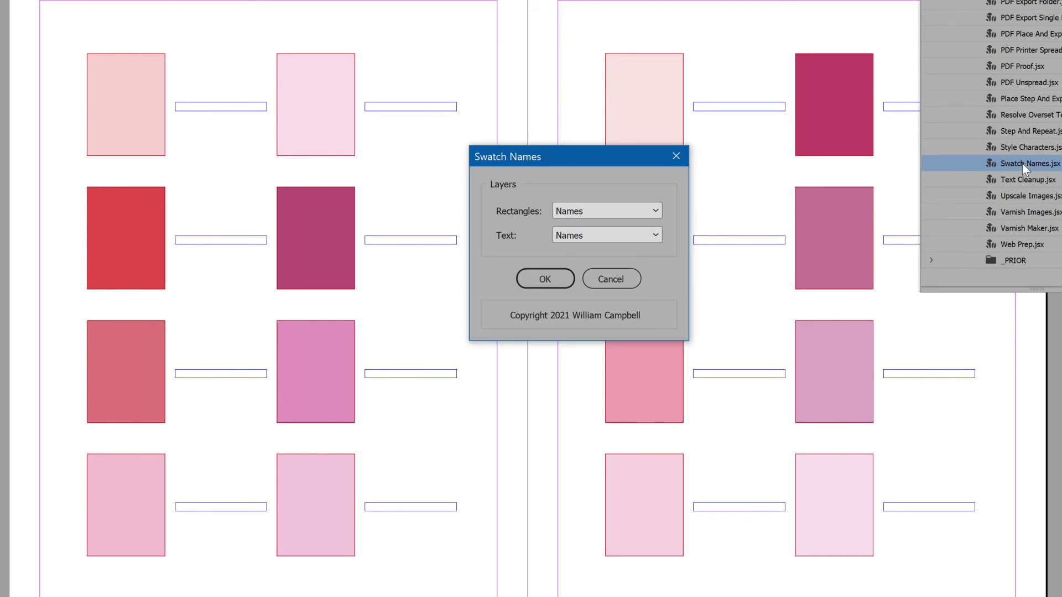
click(638, 213)
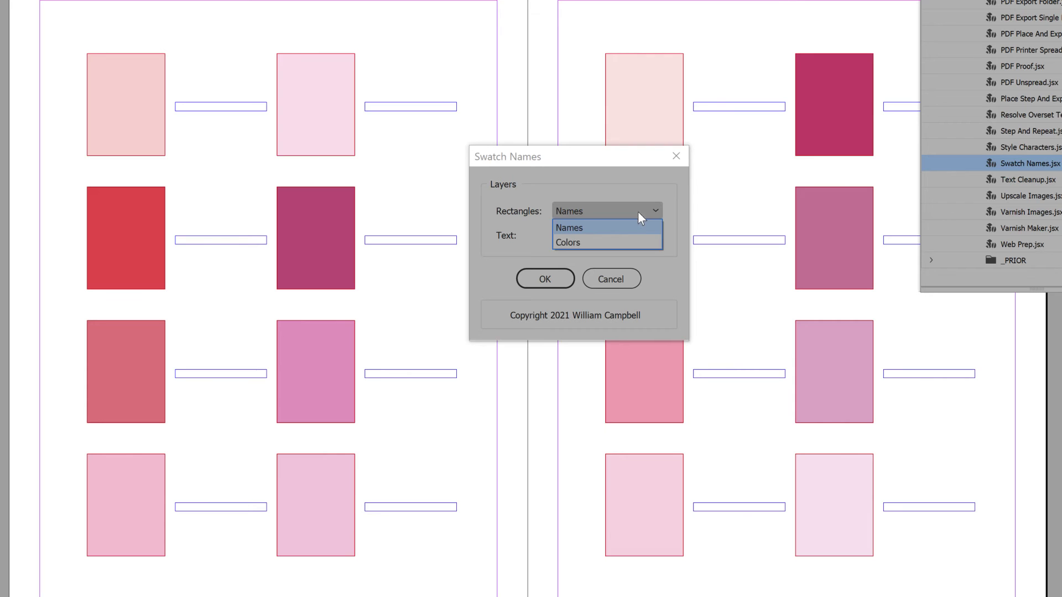
click(638, 241)
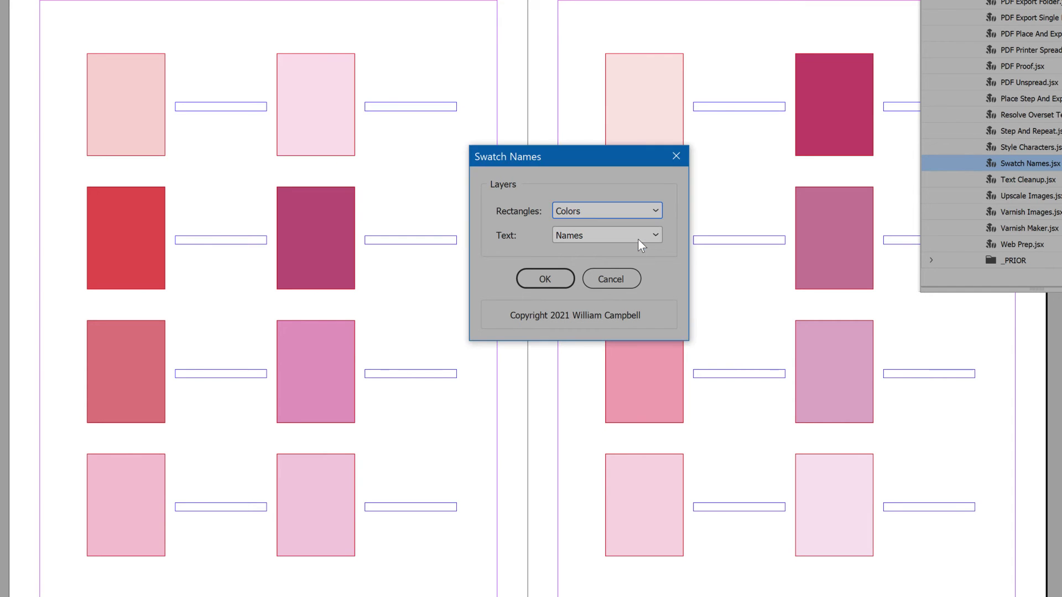
click(545, 280)
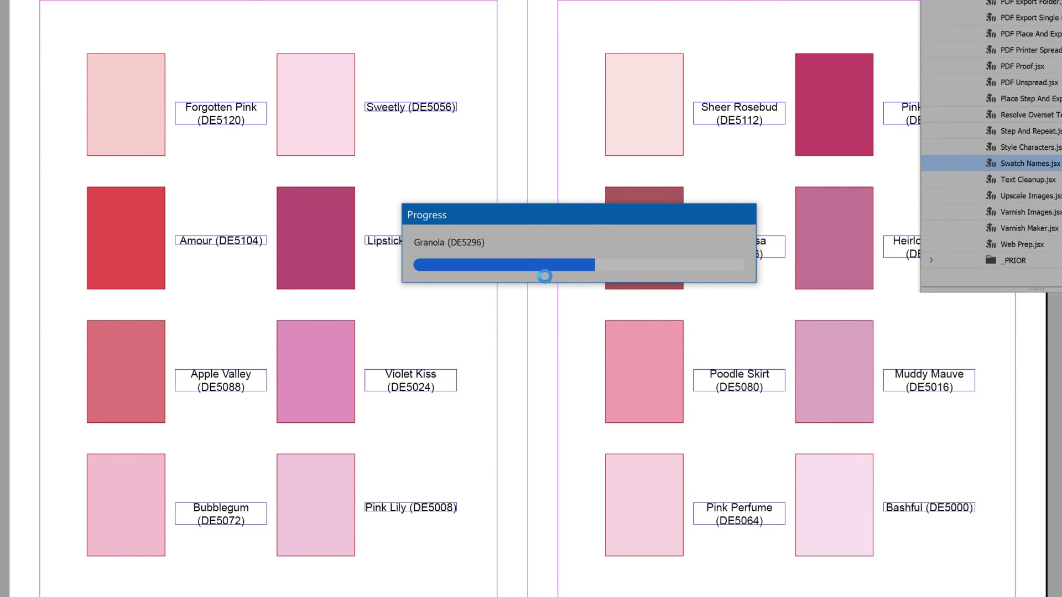
click(616, 321)
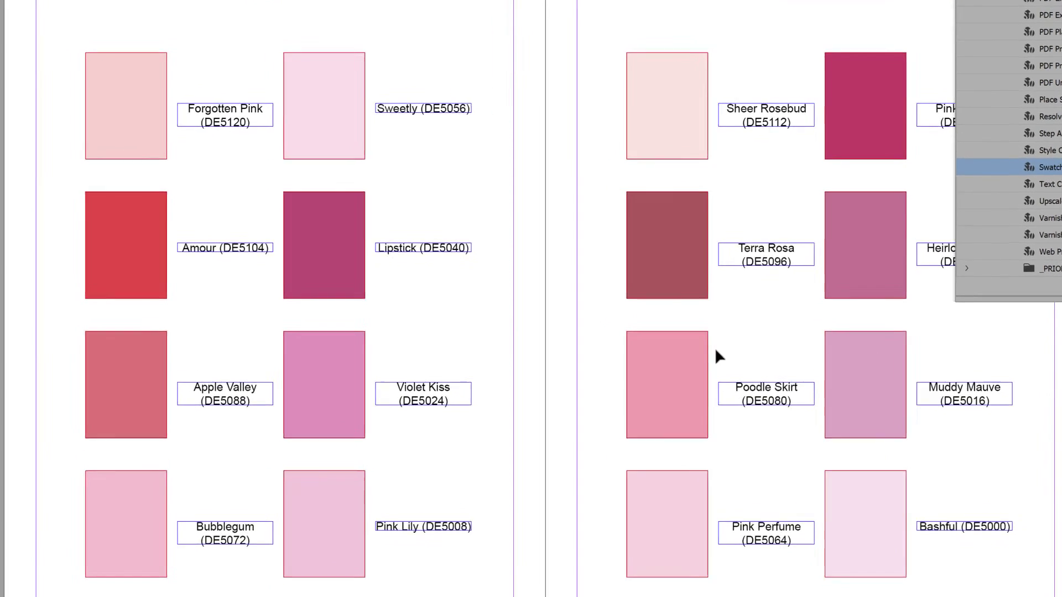